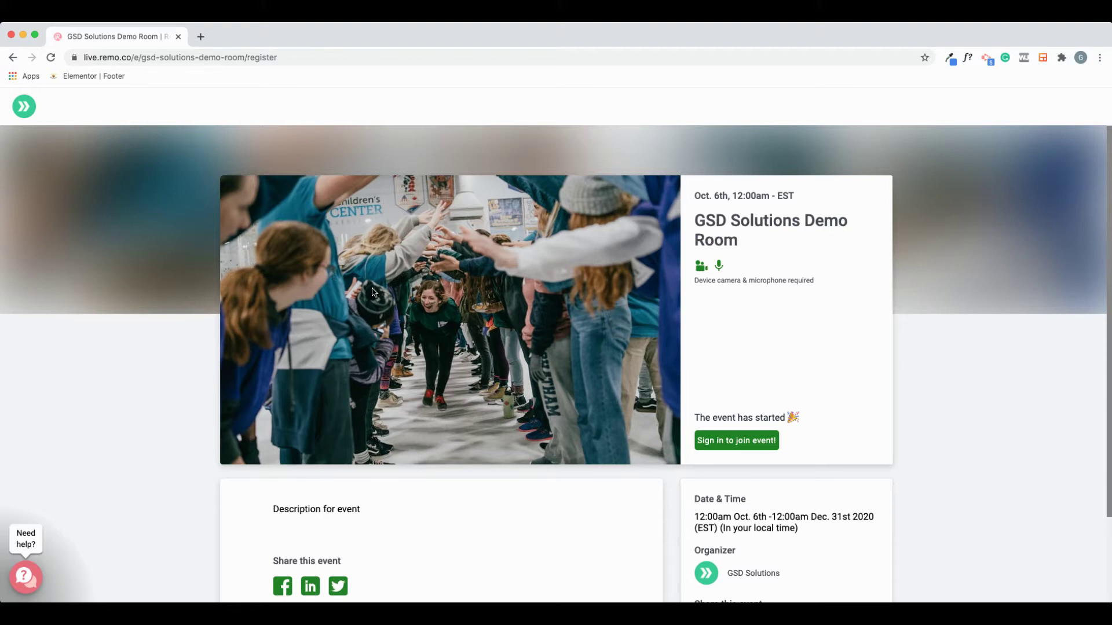
{"action": "scroll", "coordinate": [374, 293], "scroll_direction": "down", "scroll_amount": 3}
{"action": "scroll", "coordinate": [345, 284], "scroll_direction": "up", "scroll_amount": 3}
{"action": "scroll", "coordinate": [787, 421], "scroll_direction": "down", "scroll_amount": 1}
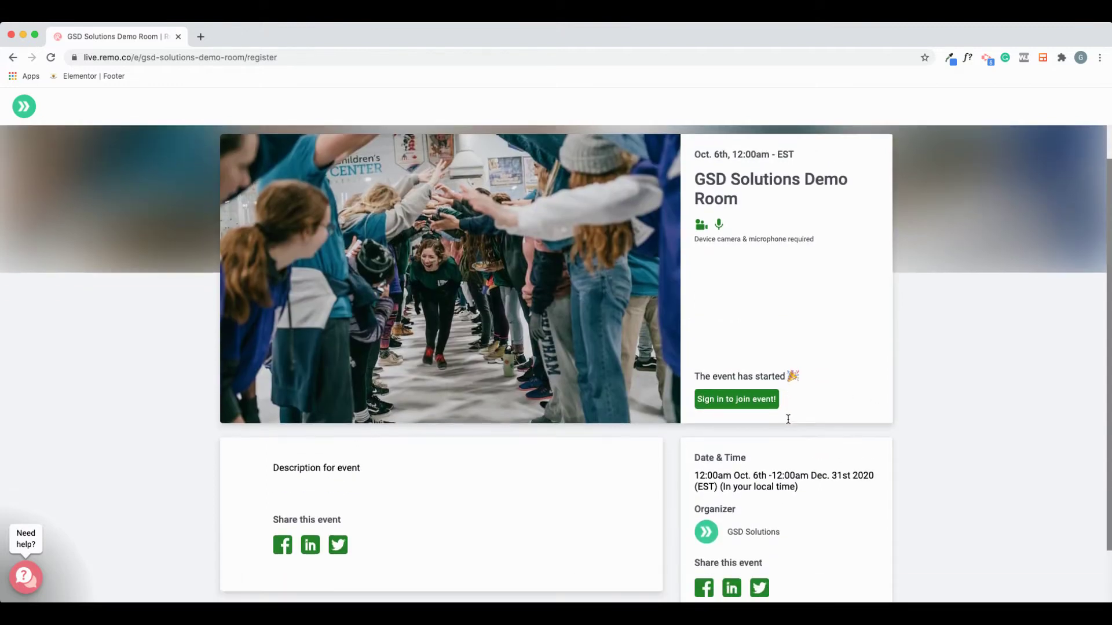
{"action": "scroll", "coordinate": [764, 391], "scroll_direction": "down", "scroll_amount": 1}
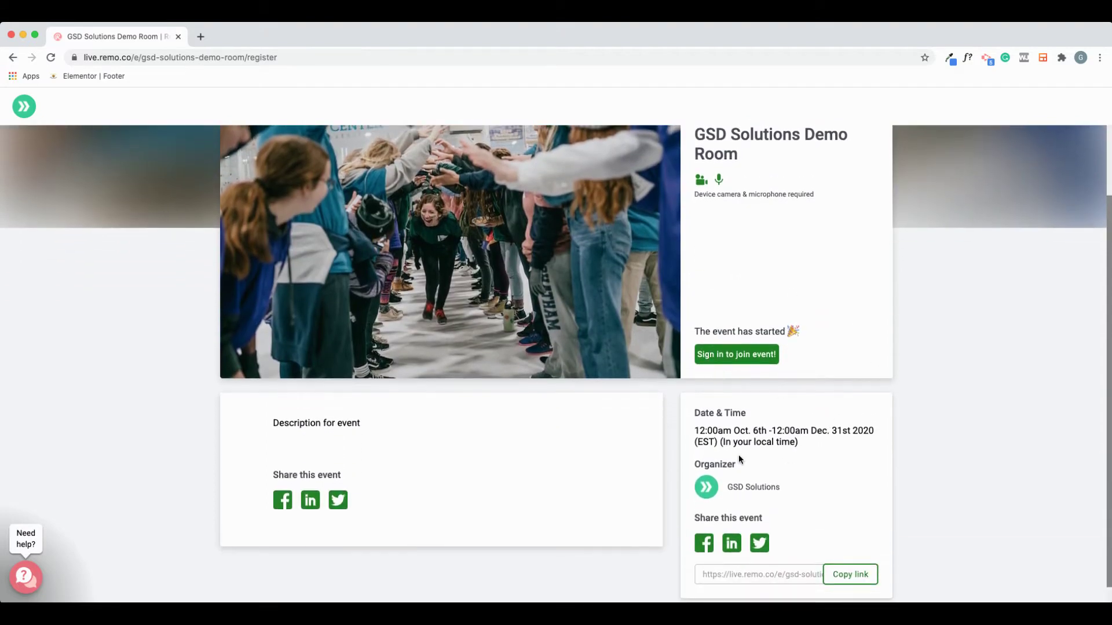
Step: Start signing in to the GSD Solutions Demo Room event and enter the attendee's email address
{"action": "left_click_drag", "start_coordinate": [697, 431], "coordinate": [808, 431]}
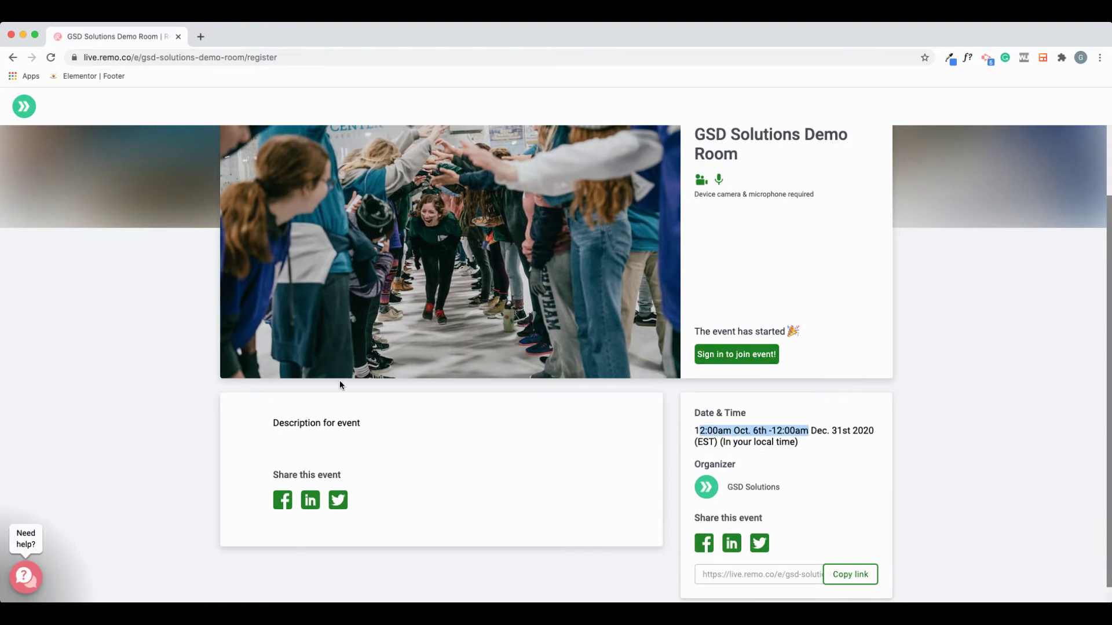
{"action": "scroll", "coordinate": [687, 202], "scroll_direction": "up", "scroll_amount": 2}
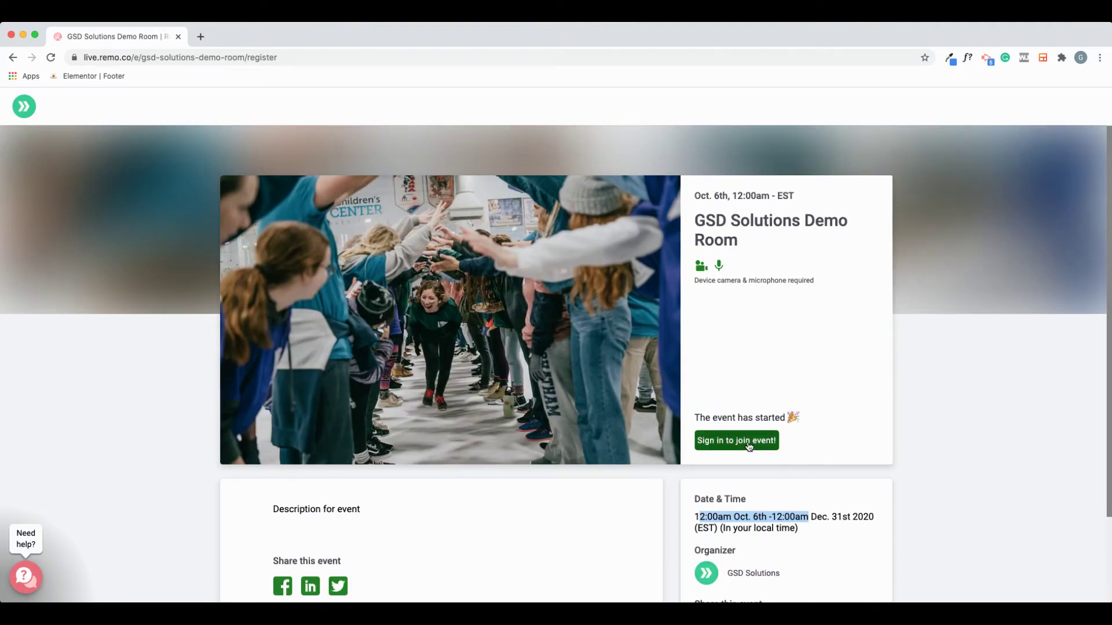
{"action": "left_click", "coordinate": [777, 447]}
{"action": "left_click", "coordinate": [629, 298]}
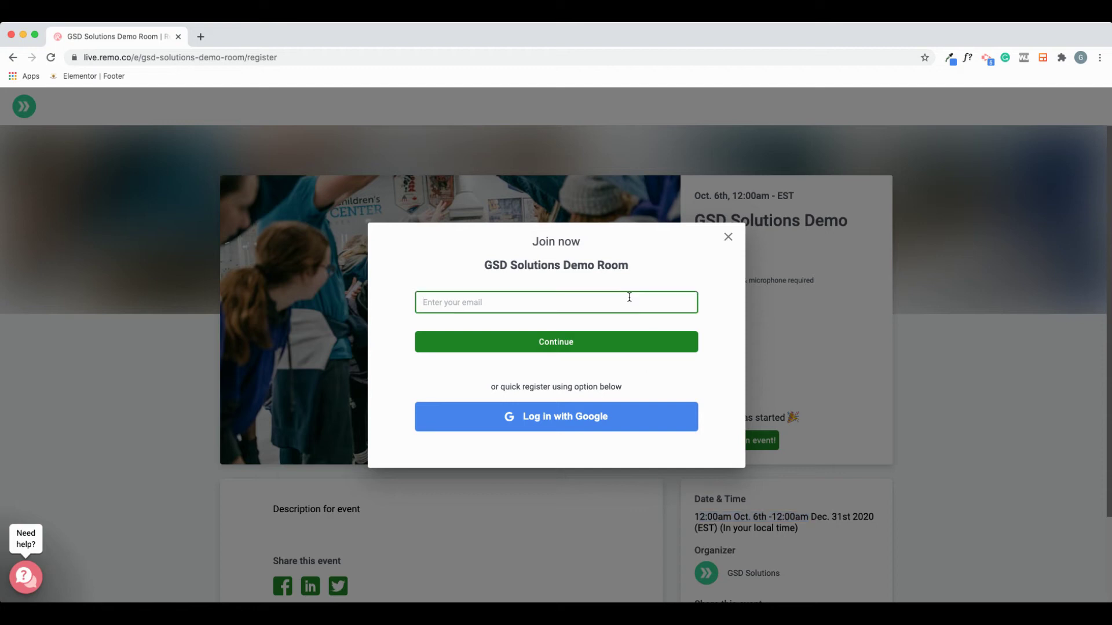
Step: Submit the email and enter the attendee's name on the account form
{"action": "key", "text": "Return"}
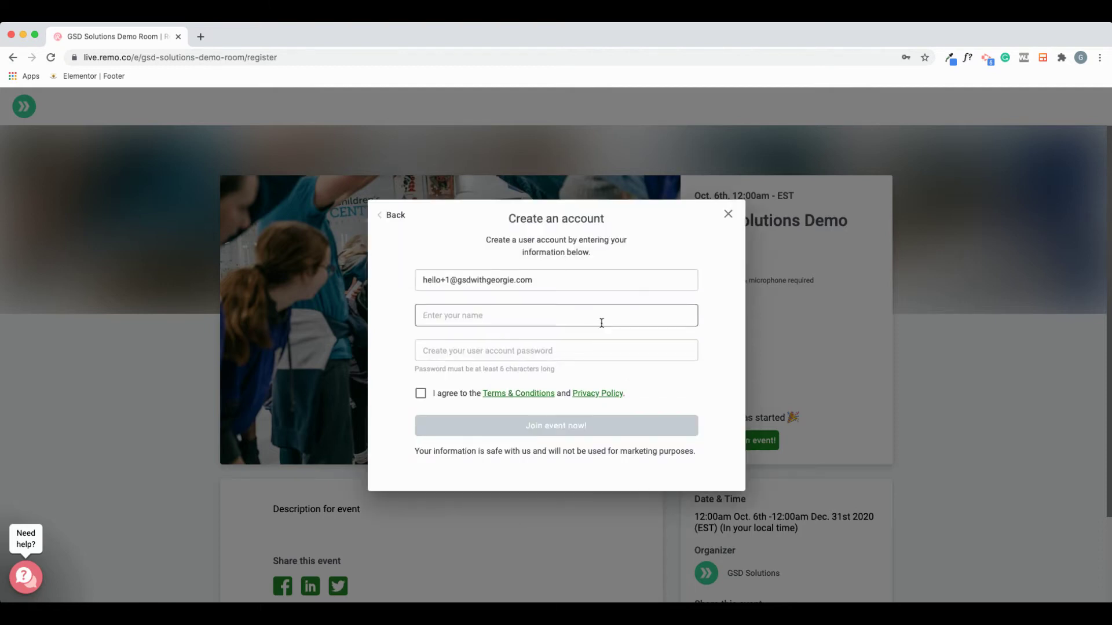
{"action": "left_click", "coordinate": [601, 318]}
{"action": "type", "text": "Gsd"}
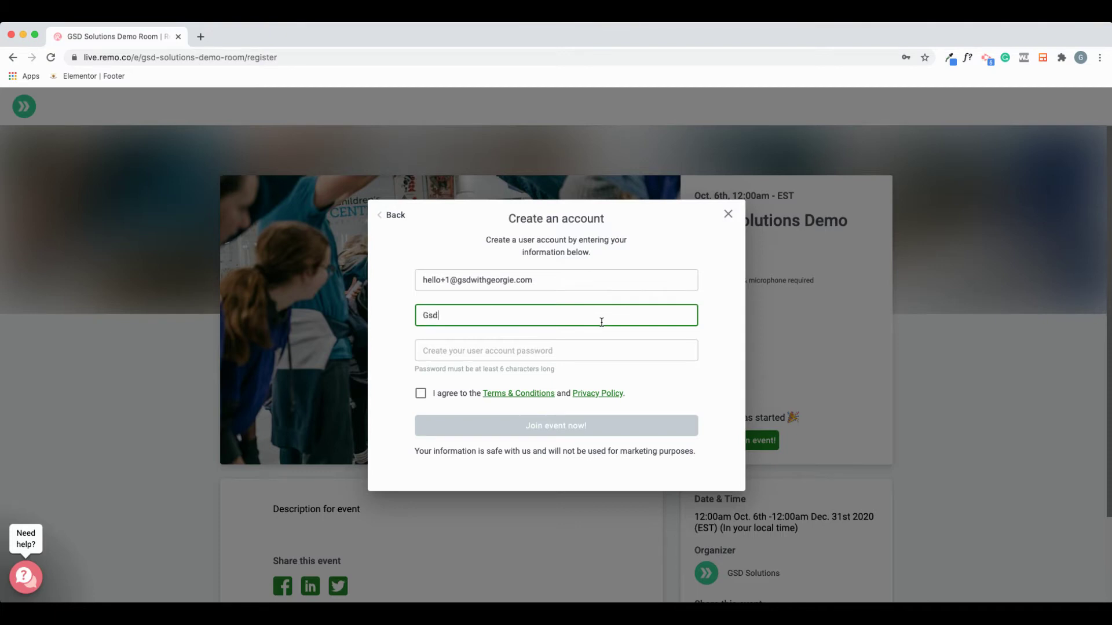
{"action": "key", "text": "BackSpace"}
{"action": "type", "text": "SD With"}
{"action": "type", "text": " Georgie"}
{"action": "key", "text": "Tab"}
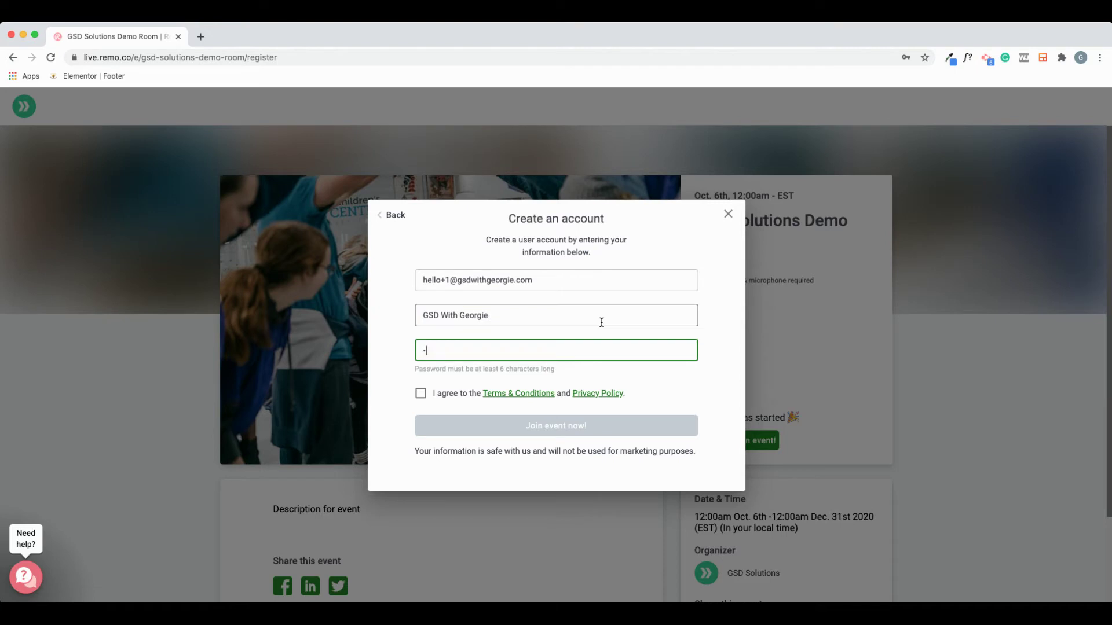
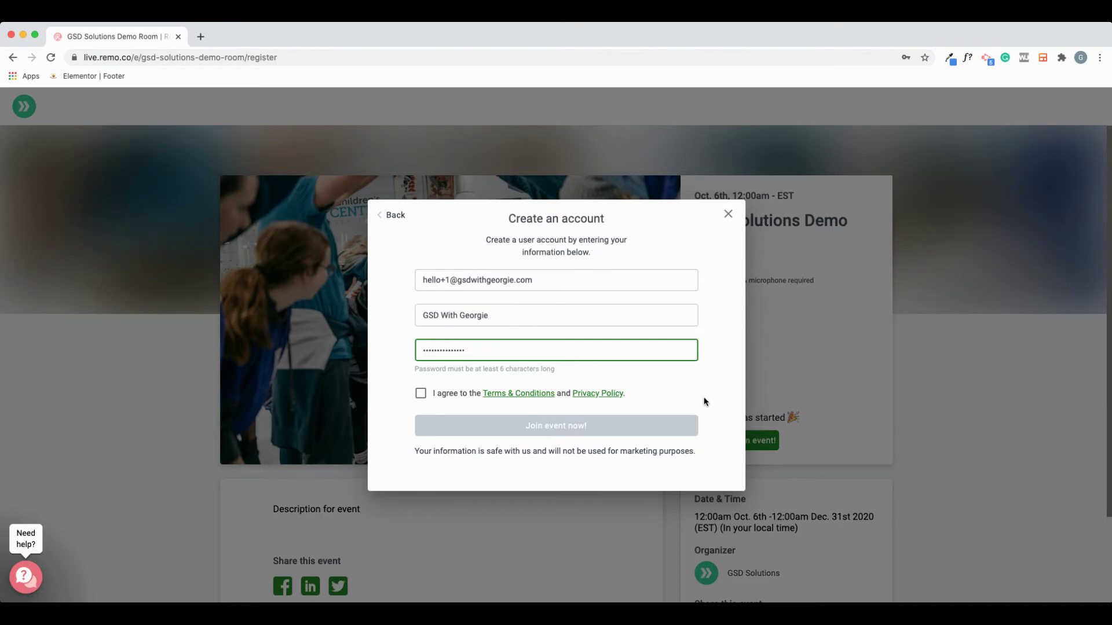
Step: Finish the password, agree to the Terms & Conditions and join the event
{"action": "left_click", "coordinate": [704, 397]}
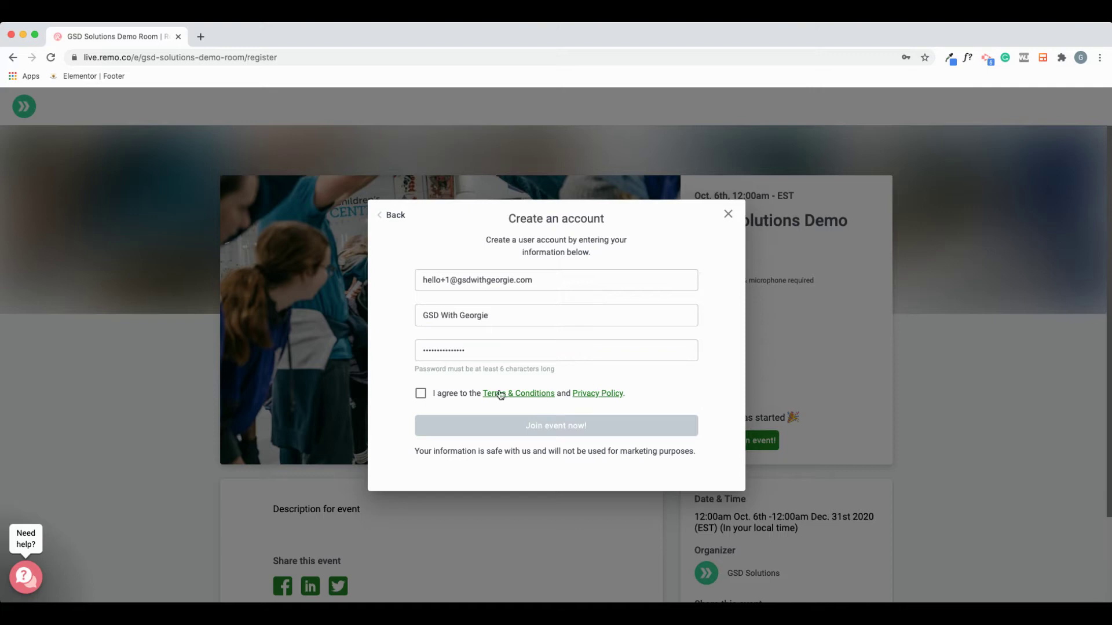
{"action": "left_click", "coordinate": [422, 393]}
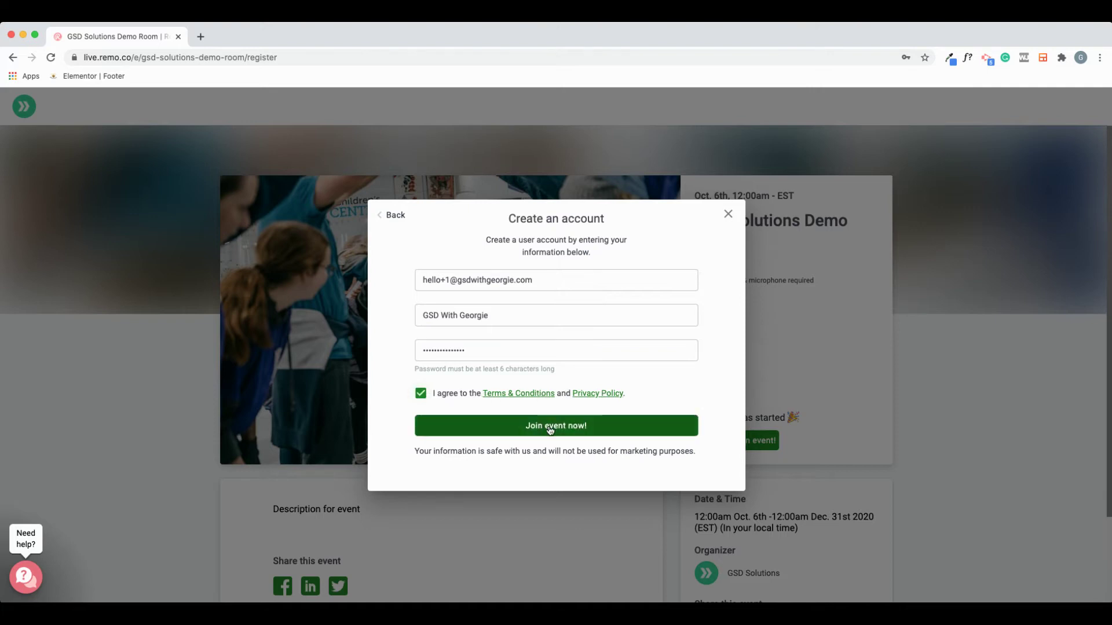
{"action": "left_click", "coordinate": [550, 429]}
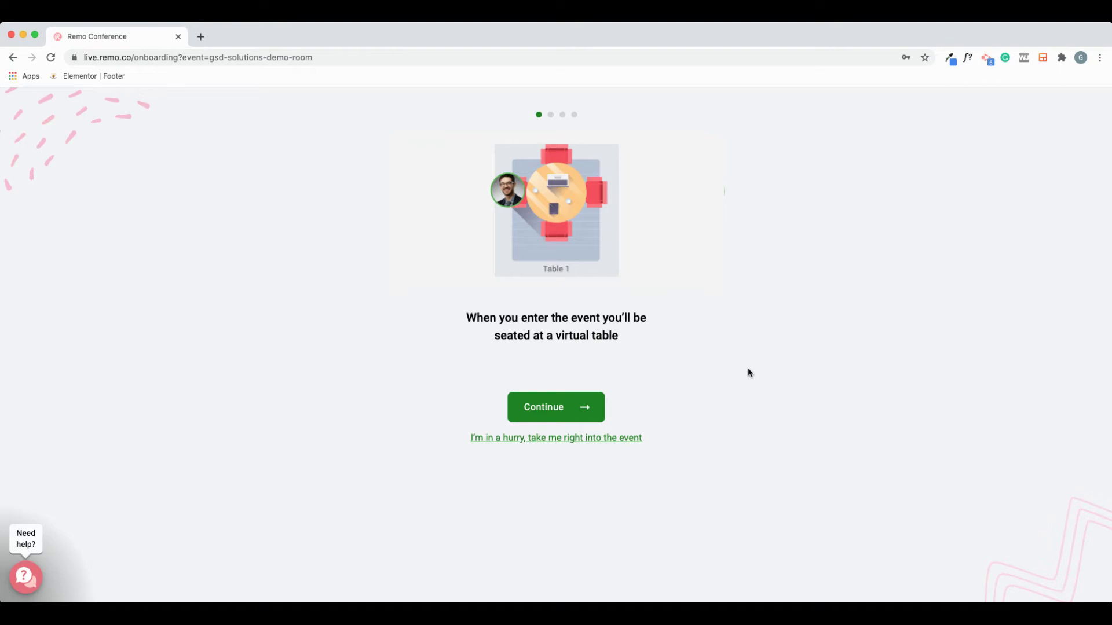
Step: Continue through the three introduction screens, including the camera and mic introduction
{"action": "left_click", "coordinate": [570, 407]}
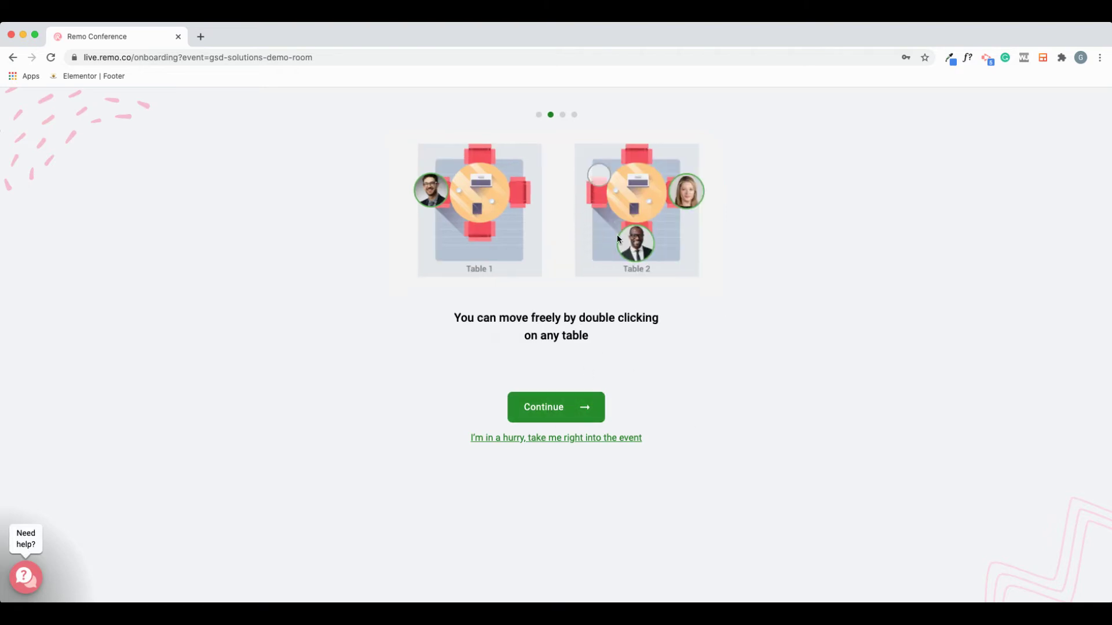
{"action": "left_click", "coordinate": [583, 414]}
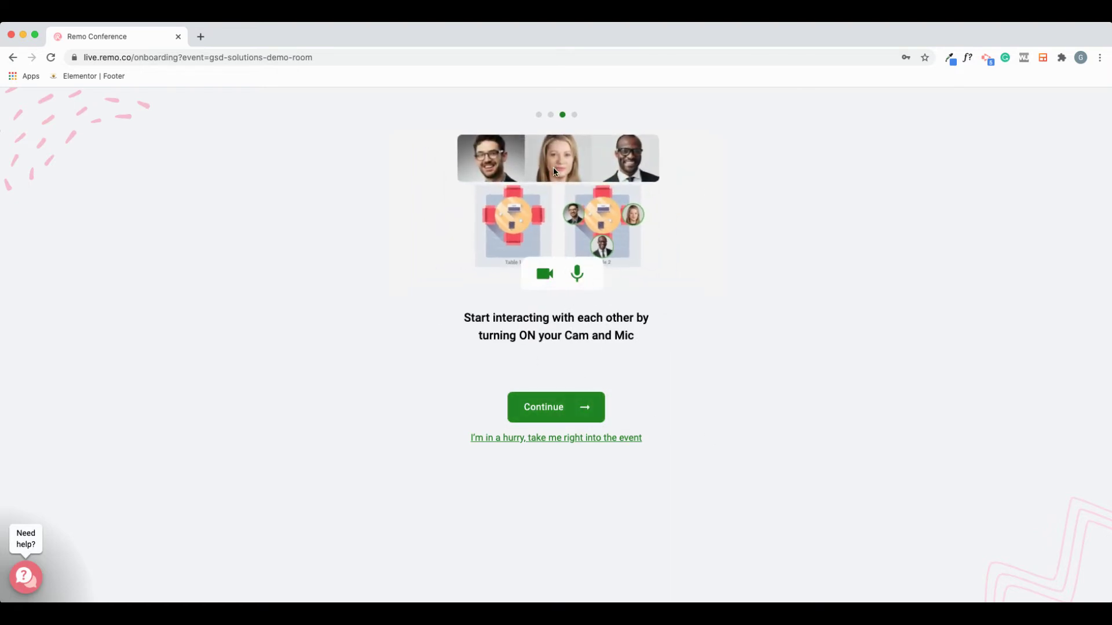
{"action": "left_click", "coordinate": [556, 406]}
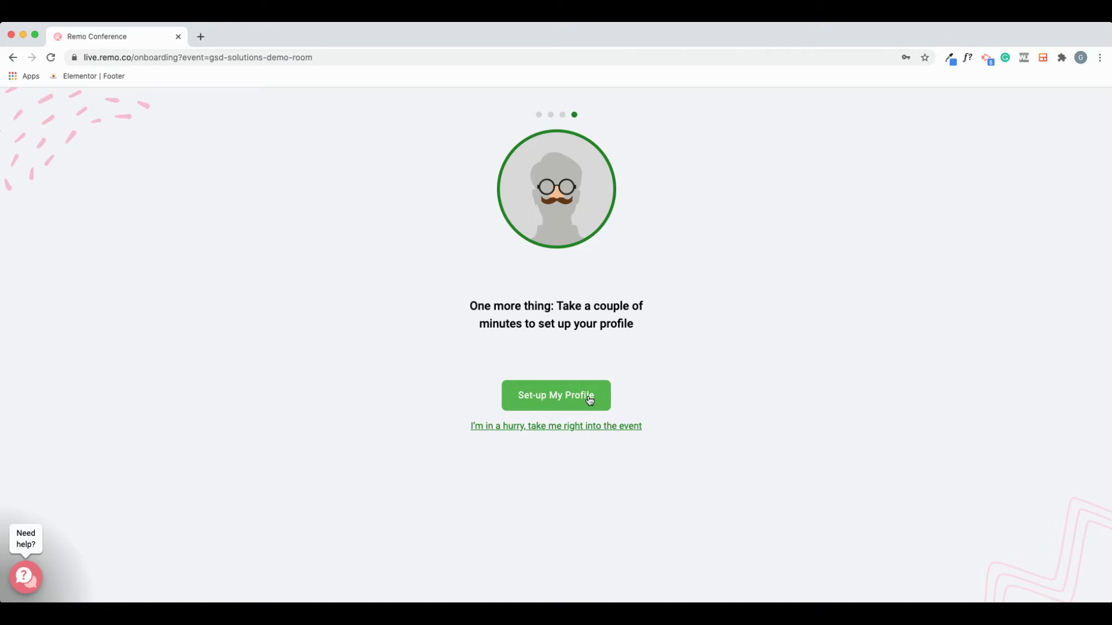
Step: Start profile setup, show the additional information fields, and save the profile to join
{"action": "left_click", "coordinate": [589, 398]}
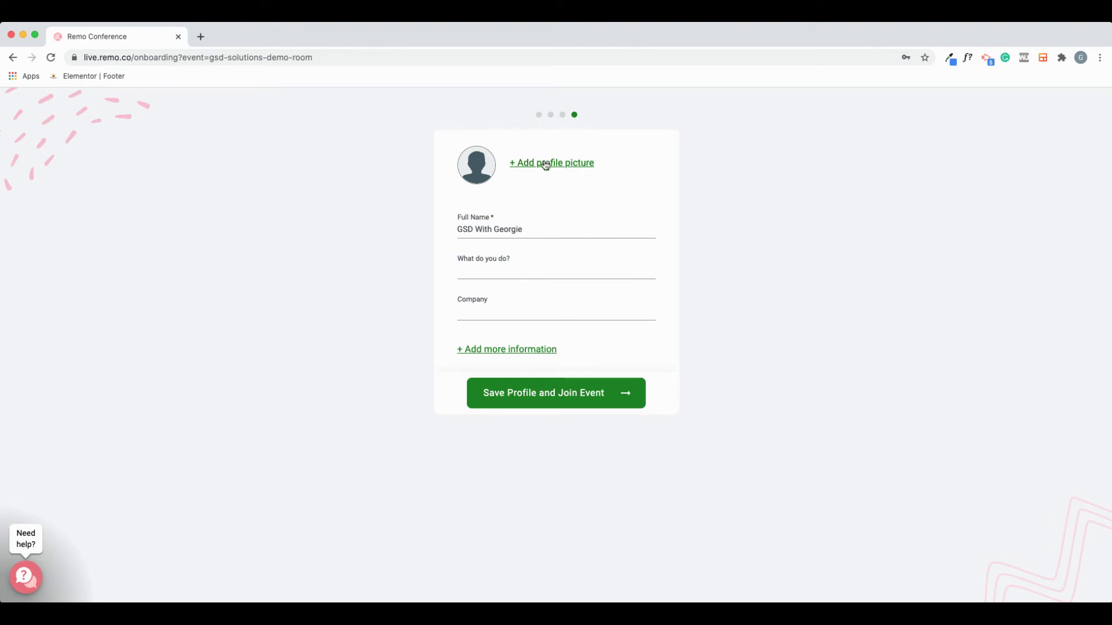
{"action": "left_click", "coordinate": [521, 350]}
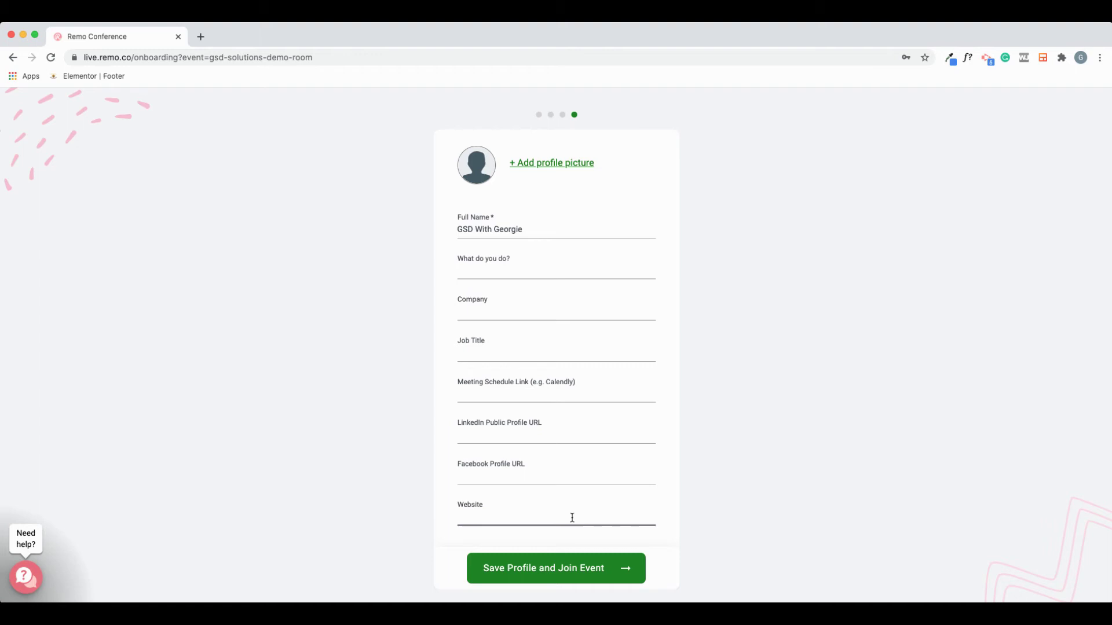
{"action": "left_click", "coordinate": [594, 576]}
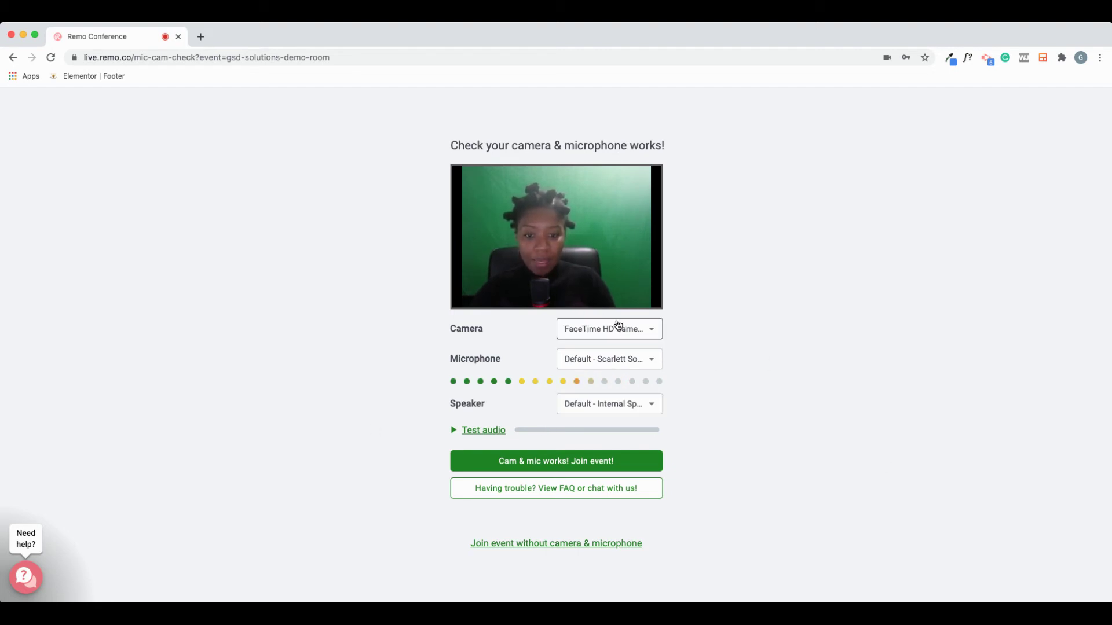
Step: Keep the default speaker, review the microphone options, and confirm cam and mic work
{"action": "left_click", "coordinate": [619, 404]}
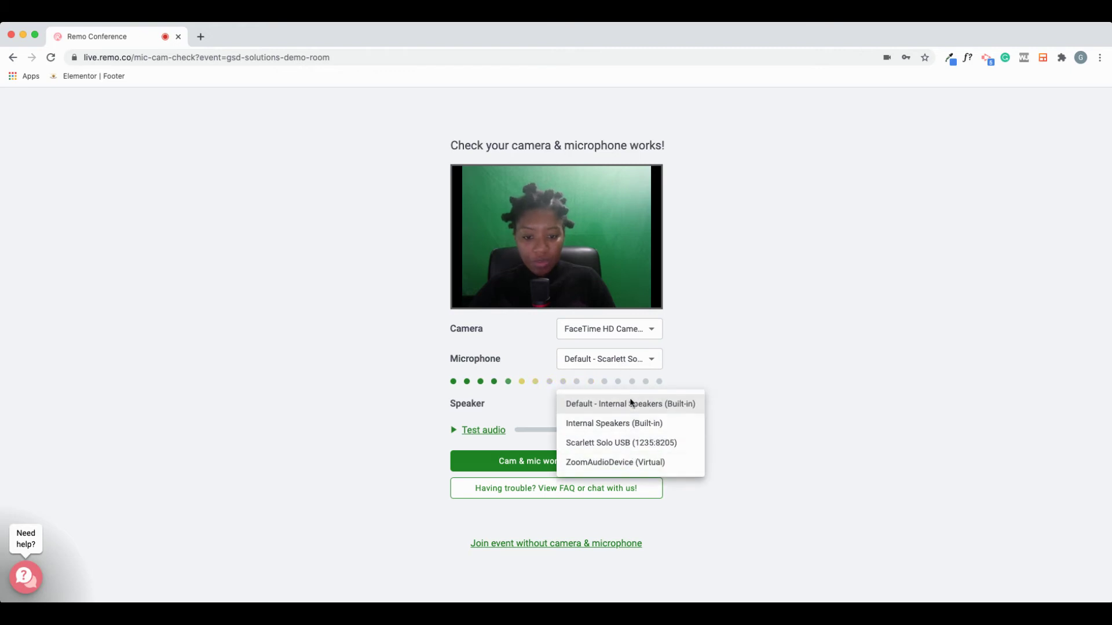
{"action": "left_click", "coordinate": [622, 348]}
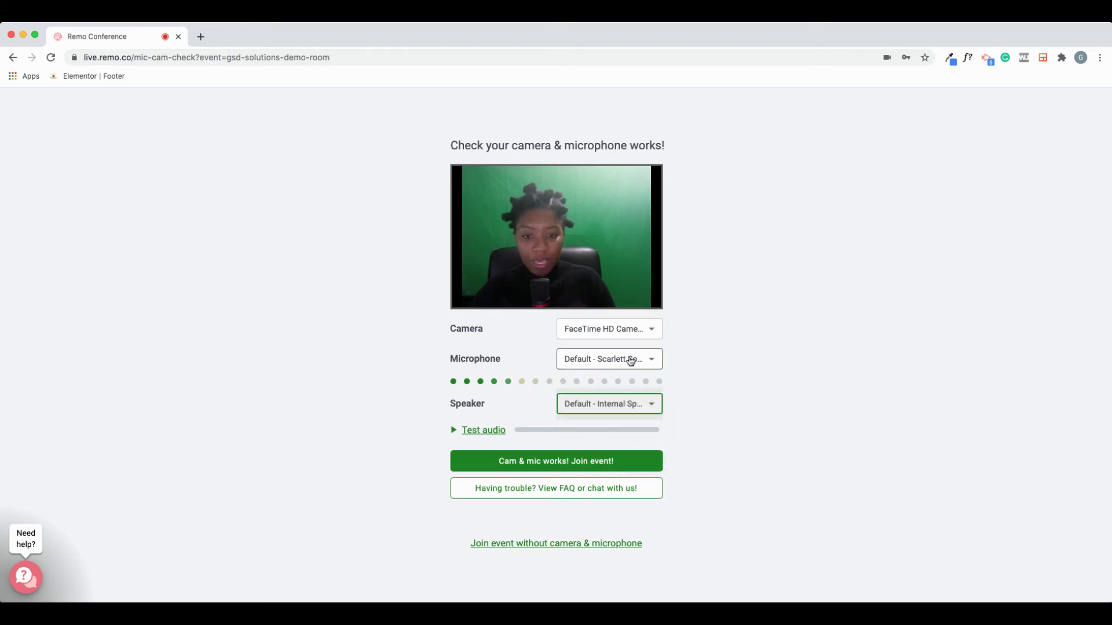
{"action": "left_click", "coordinate": [714, 315]}
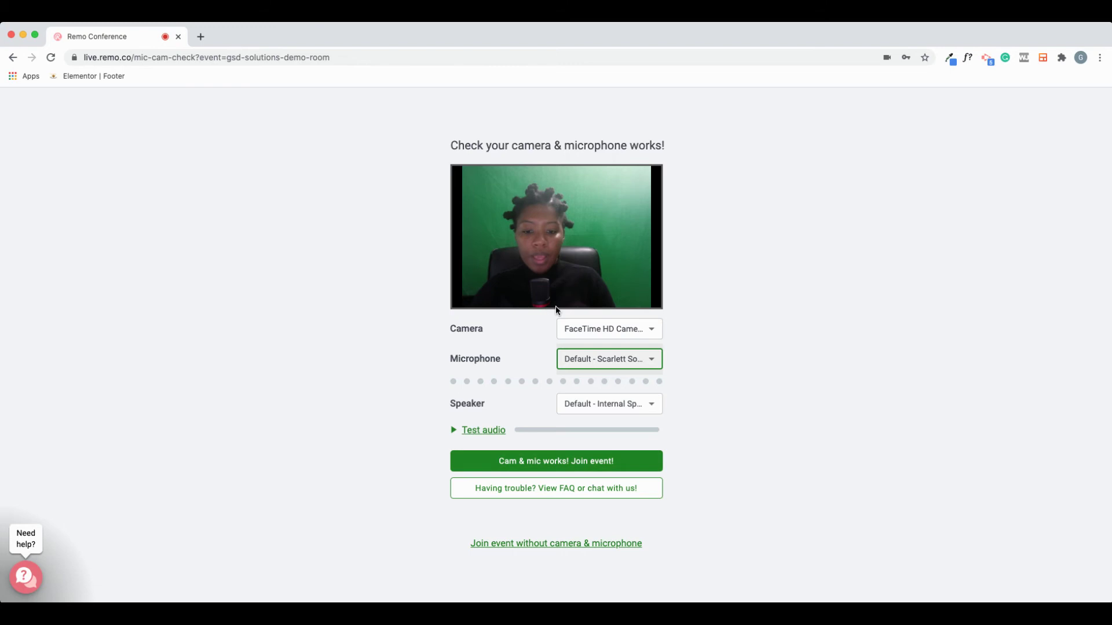
{"action": "left_click", "coordinate": [593, 469]}
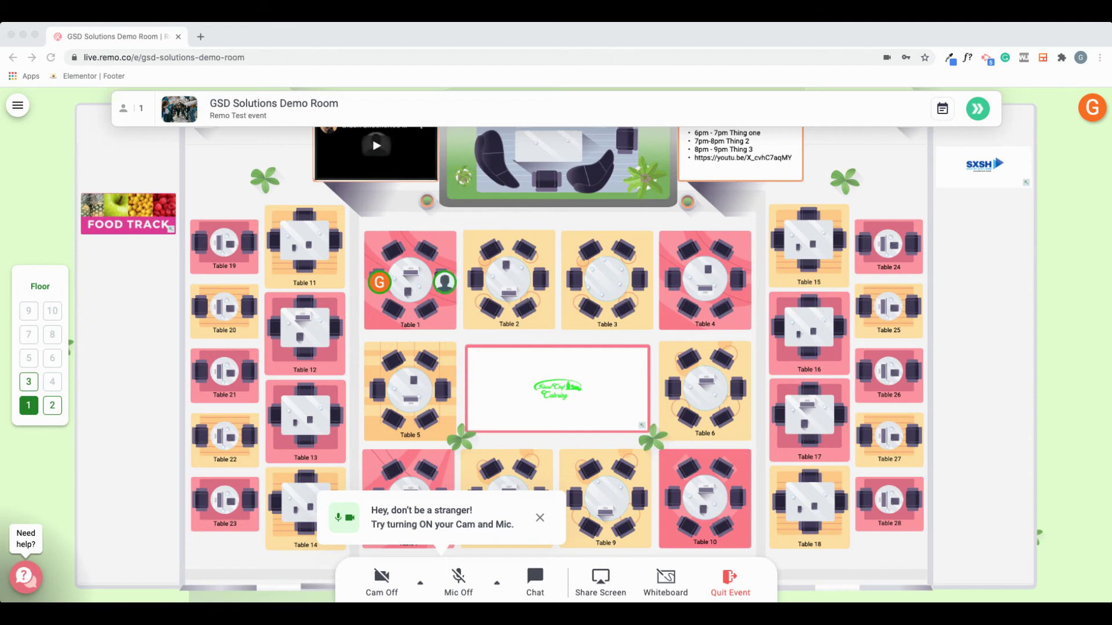
Step: Once the floor map loads, show the host's profile card at Table 1
{"action": "left_click", "coordinate": [41, 173]}
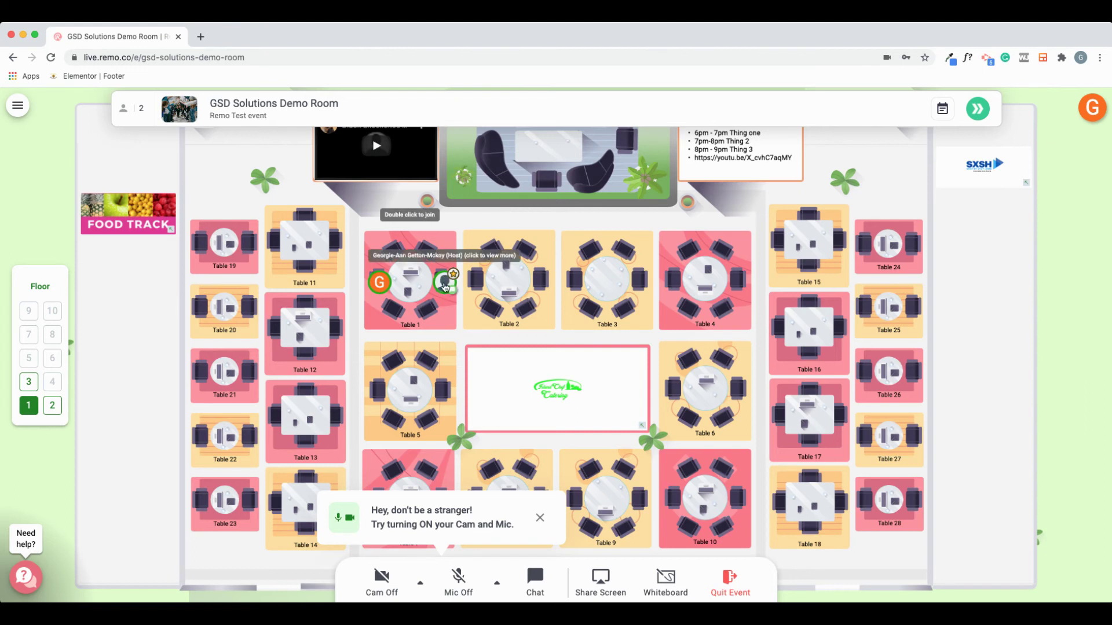
{"action": "left_click", "coordinate": [445, 286]}
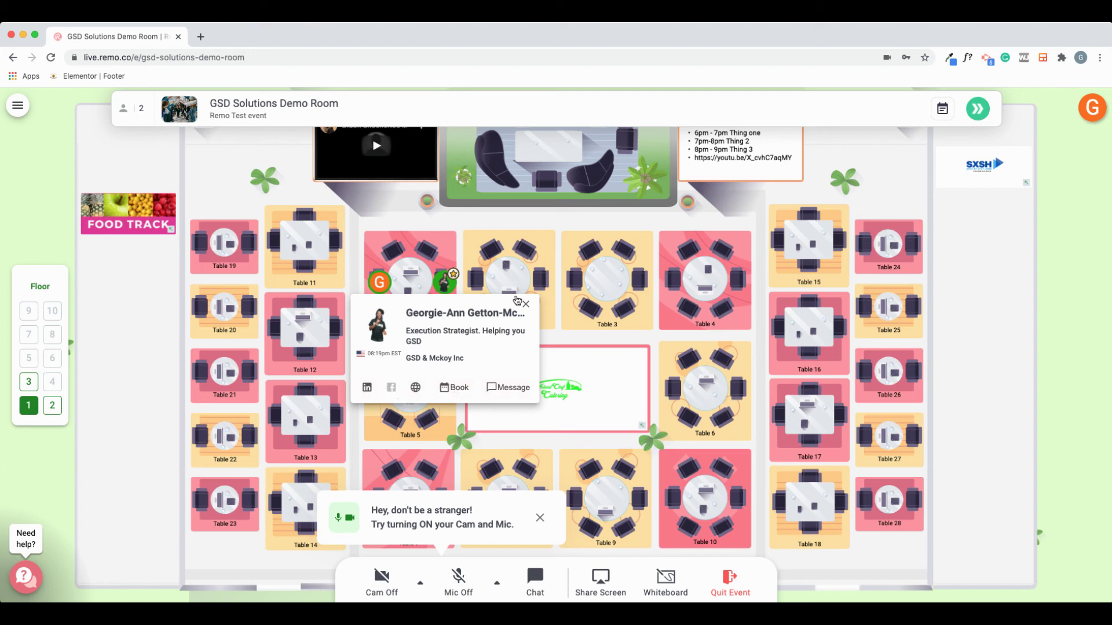
Step: Close the host's card, view and close your own profile, then reopen and close the host's
{"action": "left_click", "coordinate": [525, 303]}
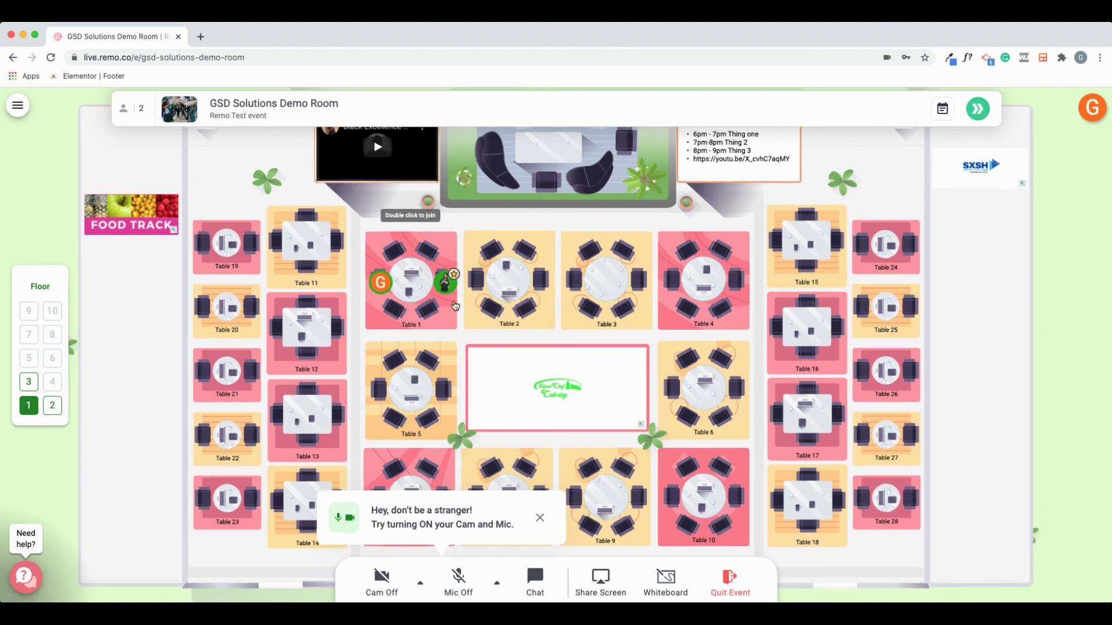
{"action": "scroll", "coordinate": [455, 305], "scroll_direction": "down", "scroll_amount": 4}
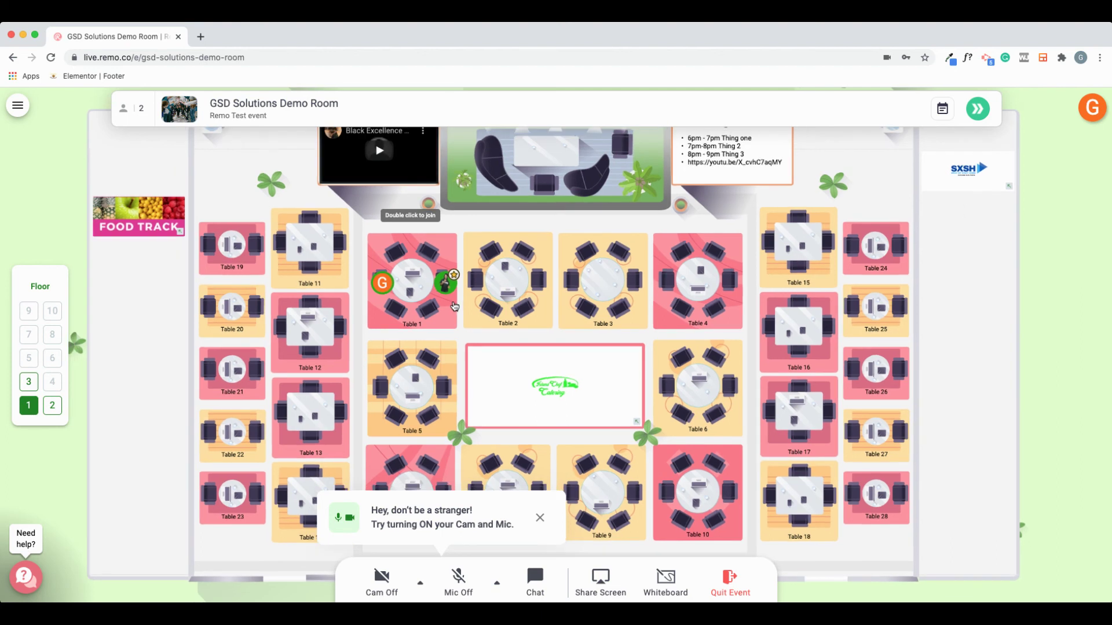
{"action": "scroll", "coordinate": [465, 308], "scroll_direction": "up", "scroll_amount": 2}
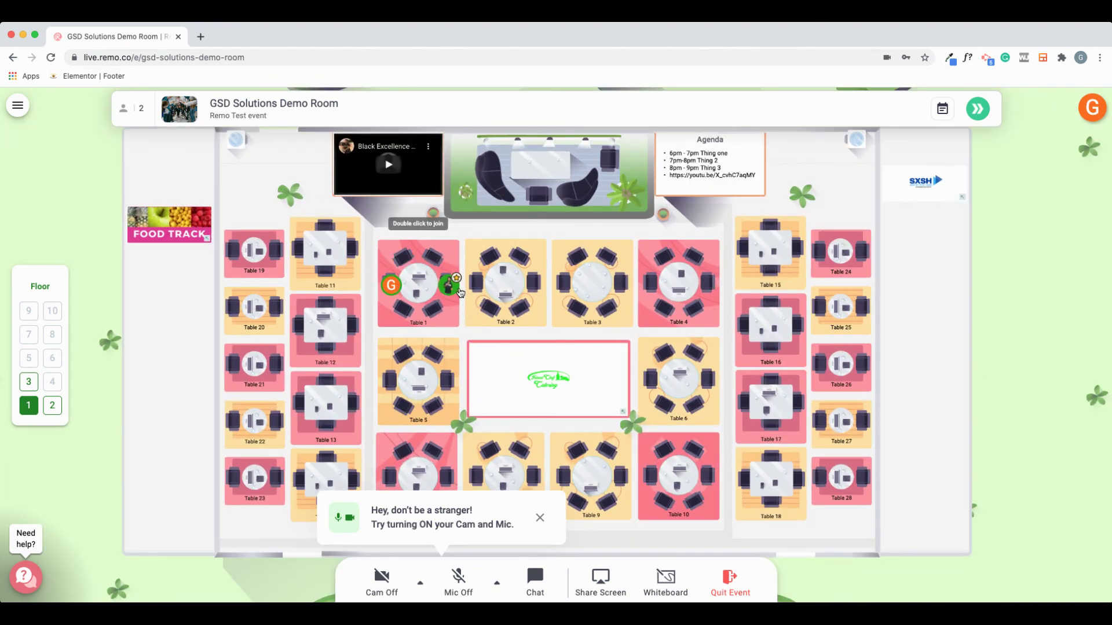
{"action": "left_click", "coordinate": [391, 286]}
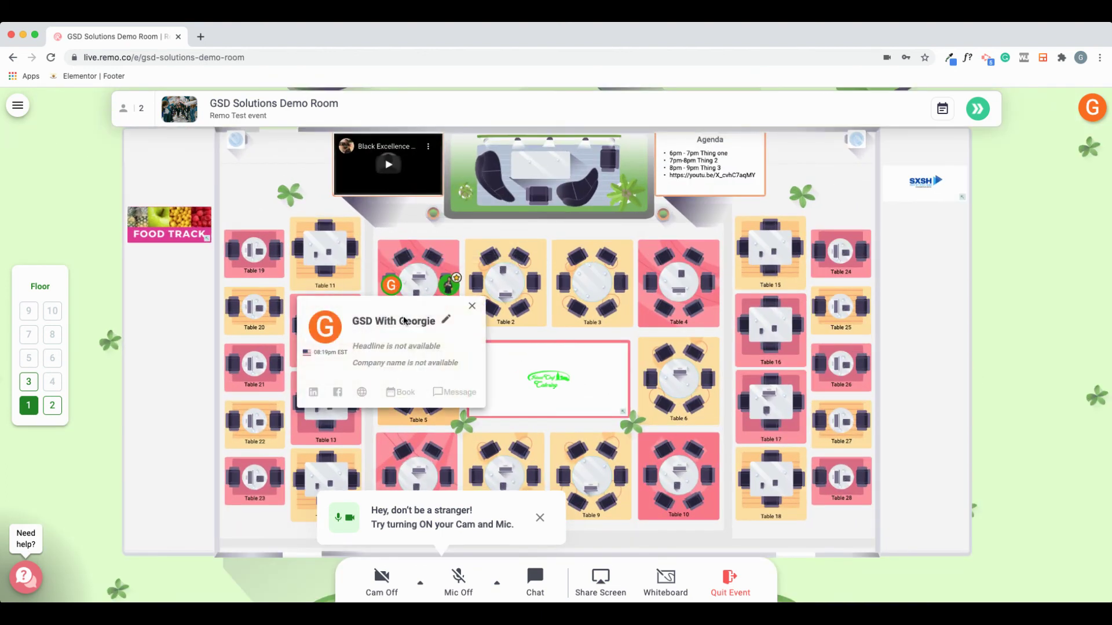
{"action": "left_click", "coordinate": [440, 294]}
{"action": "left_click", "coordinate": [450, 285]}
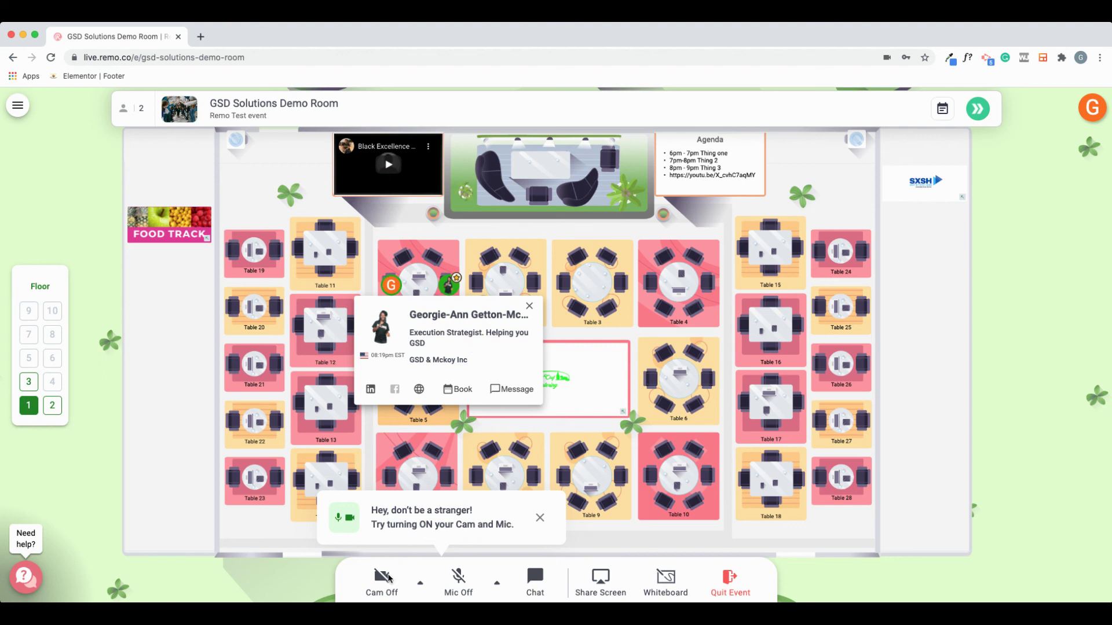
{"action": "left_click", "coordinate": [487, 258]}
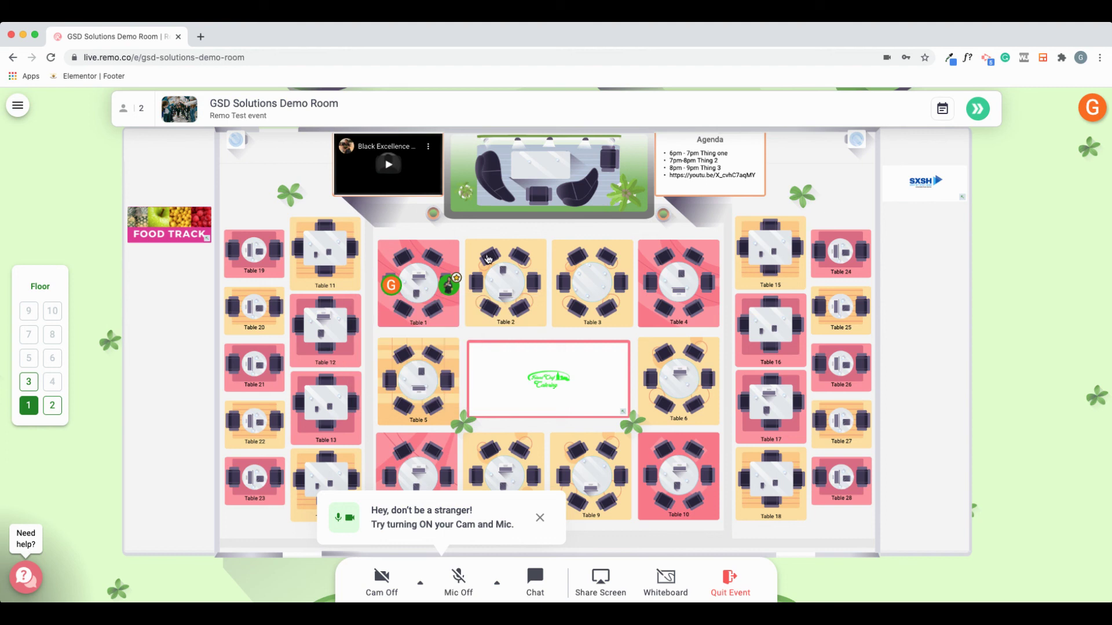